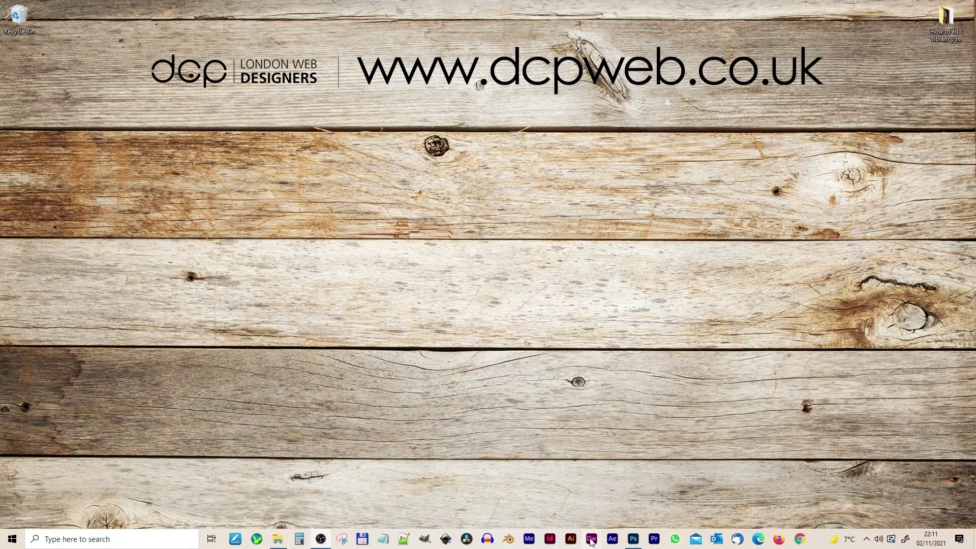
Open the vibrancy tutorial folder, select the portrait photo and bring Photoshop forward
double_click(946, 26)
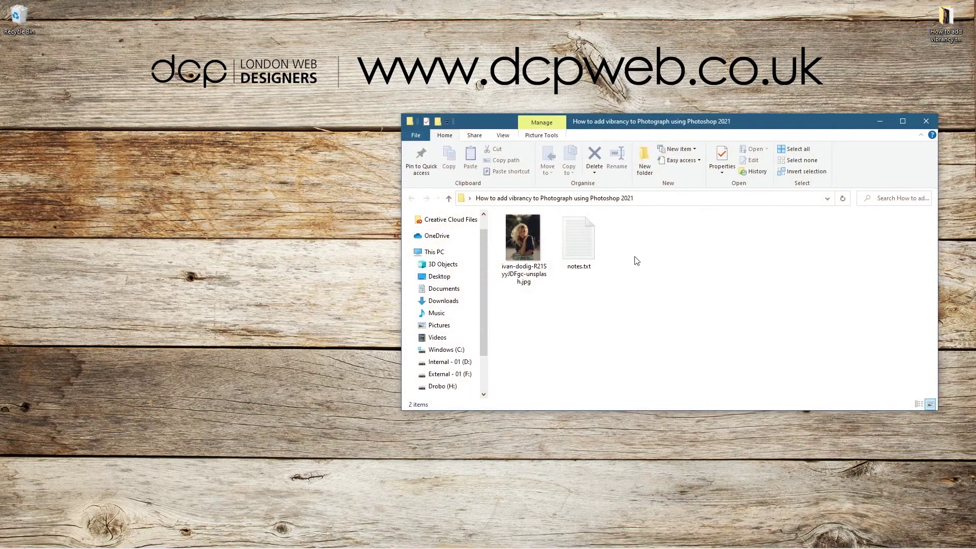
left_click(521, 250)
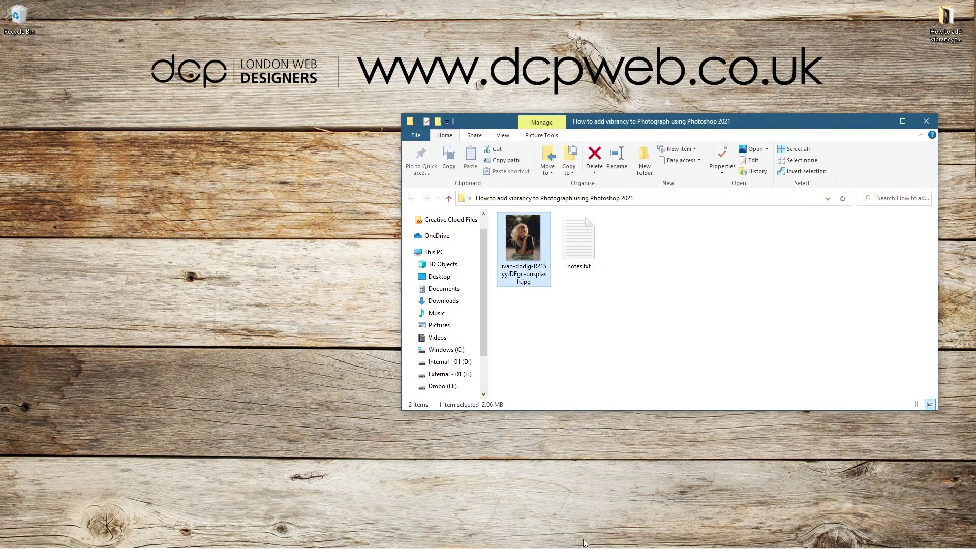
mouse_move(632, 546)
left_click(635, 474)
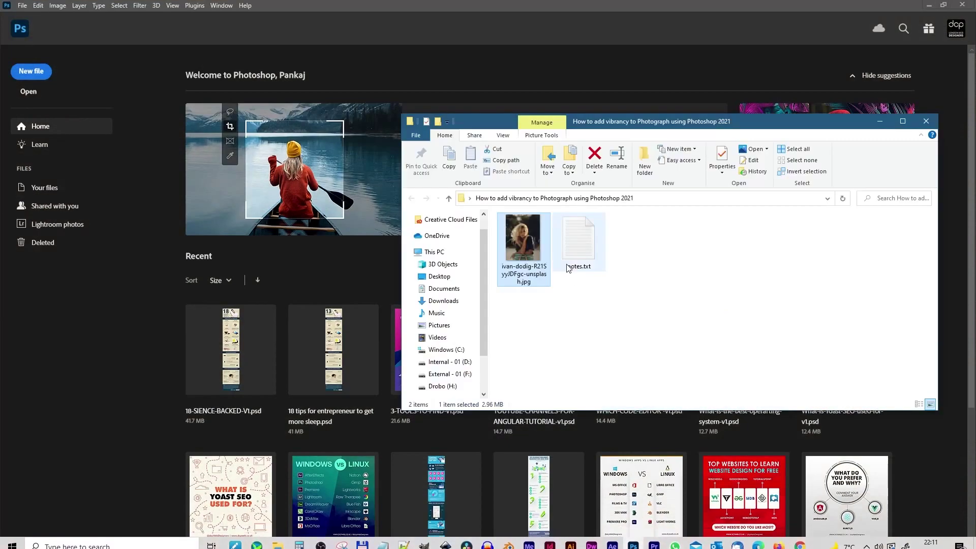
Drag the portrait jpg into Photoshop as a document and unlock its background into Layer 0
left_click_drag(523, 248, 354, 272)
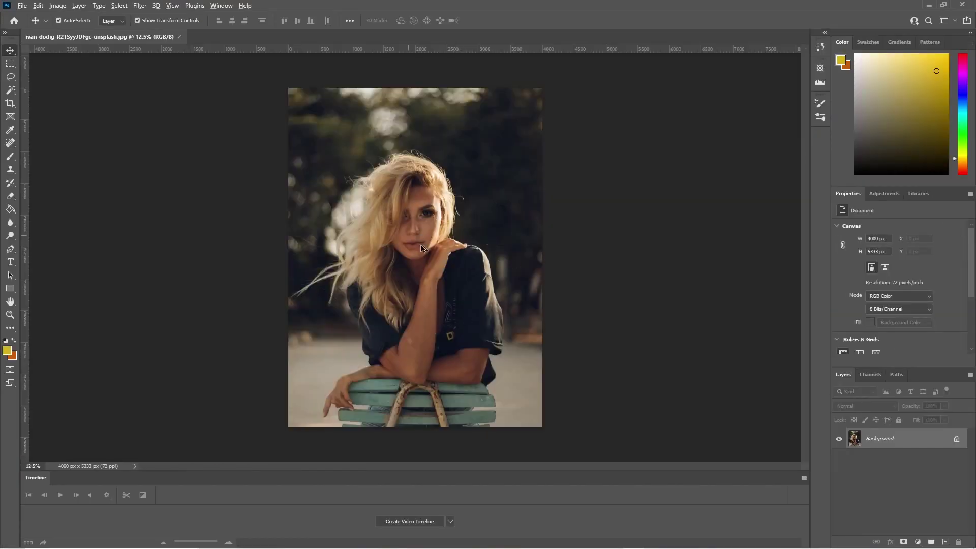
scroll(416, 241, "up", 2)
scroll(424, 249, "up", 2)
scroll(432, 254, "up", 2)
scroll(435, 257, "down", 1)
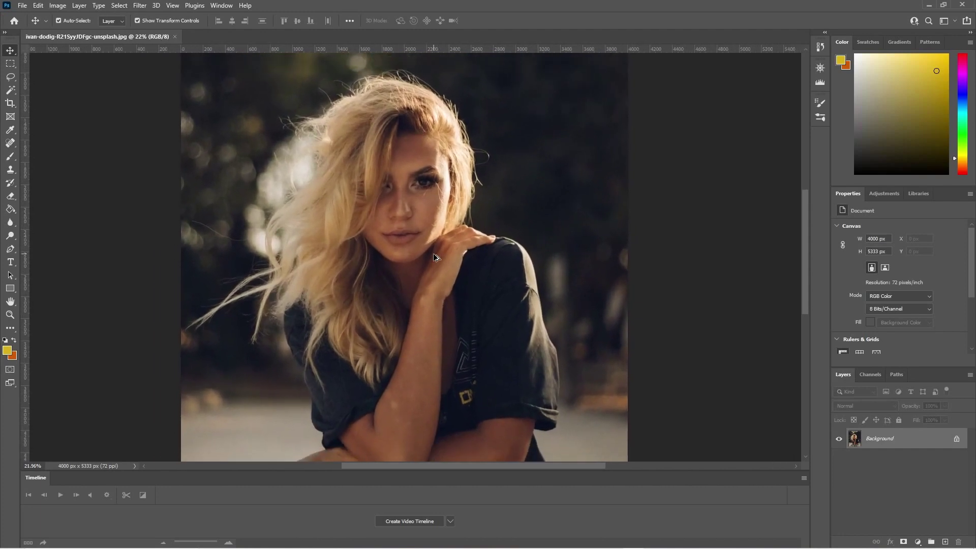
scroll(431, 275, "down", 1)
left_click_drag(416, 334, 416, 290)
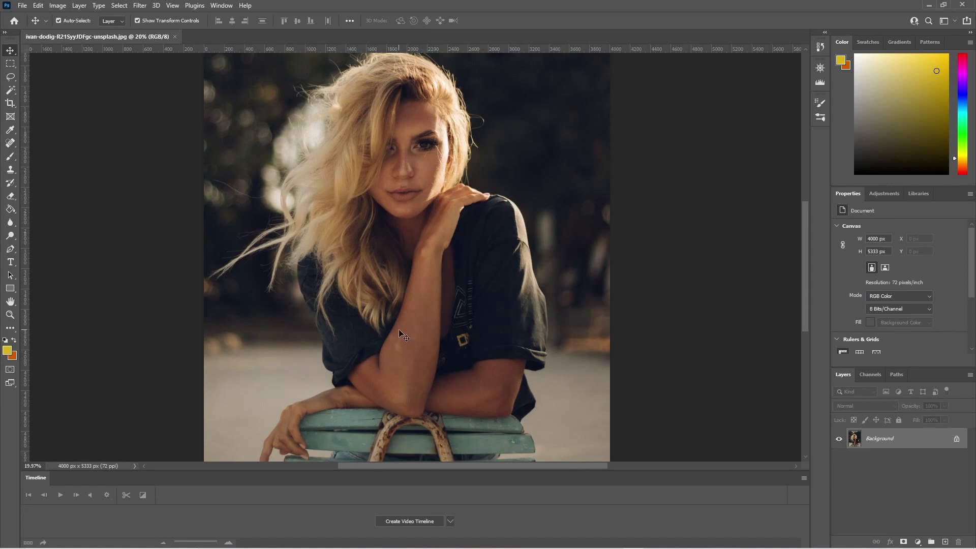
left_click(959, 439)
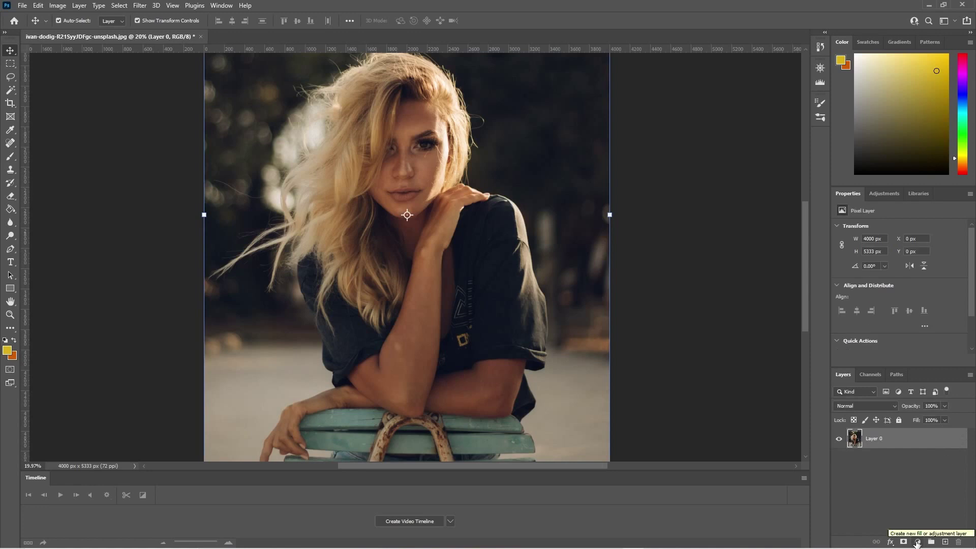
Add a Vibrance adjustment layer above Layer 0 from the fill/adjustment layer list
left_click(917, 541)
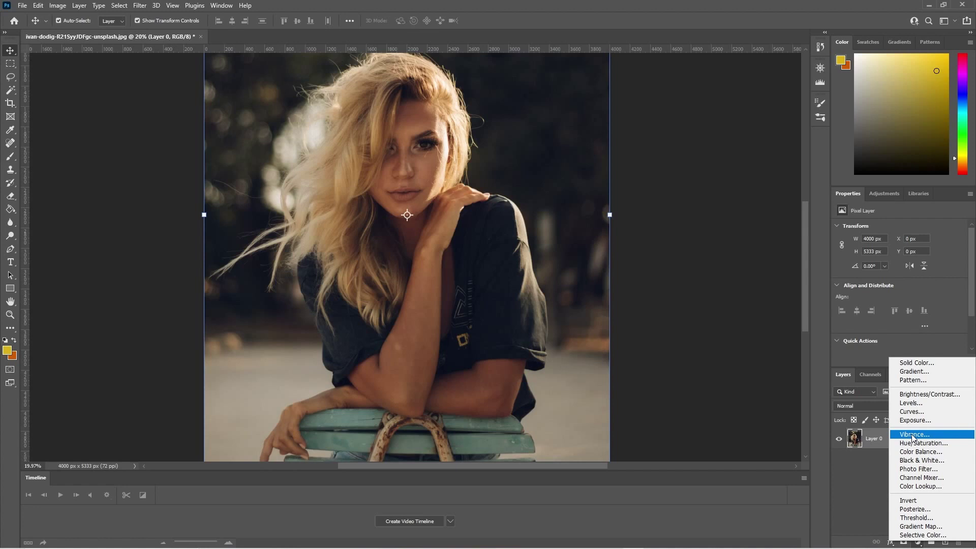
left_click(914, 435)
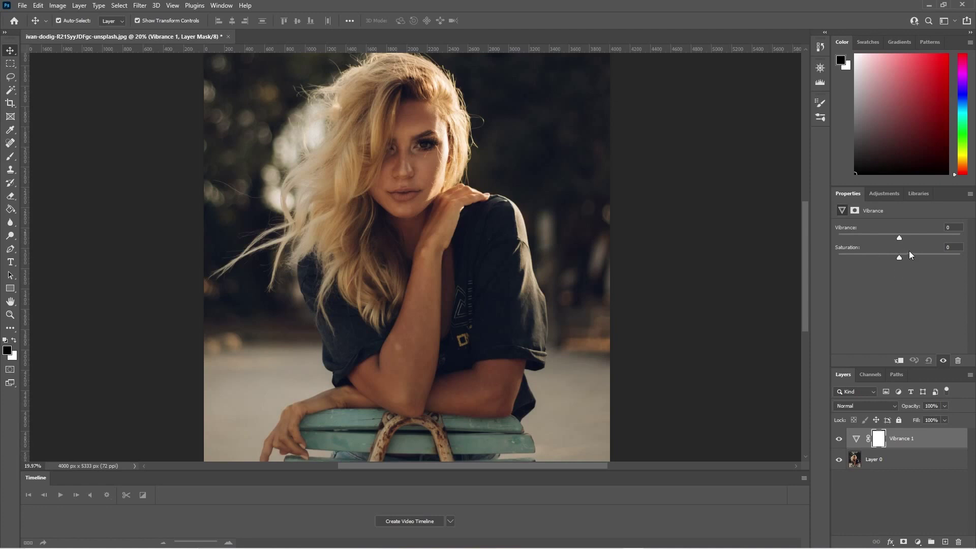
Raise the Vibrance layer's vibrance to about +69
left_click_drag(898, 238, 900, 238)
left_click_drag(942, 238, 942, 238)
Toggle the Vibrance 1 layer's visibility to compare, then push saturation up to +77
left_click(840, 440)
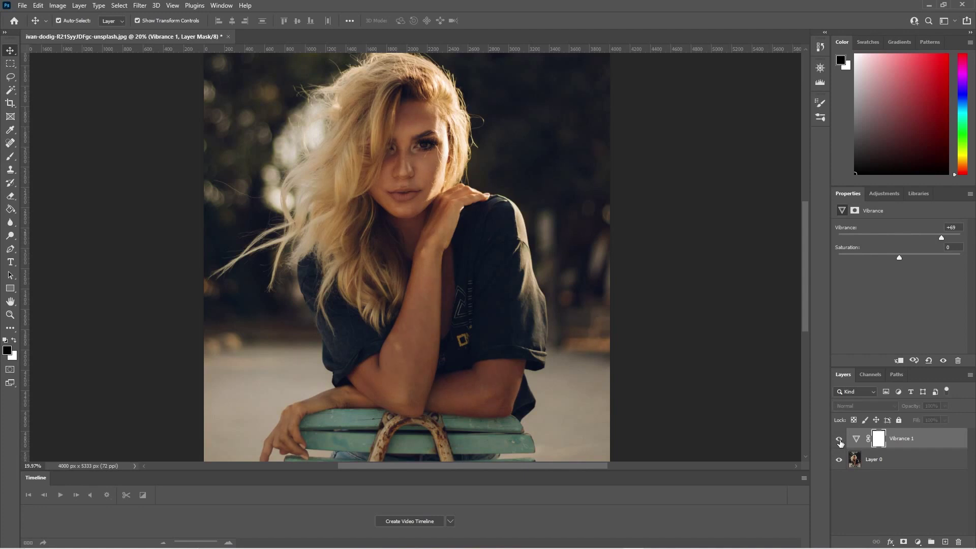
left_click(840, 440)
left_click(840, 440)
left_click(840, 440)
left_click(840, 441)
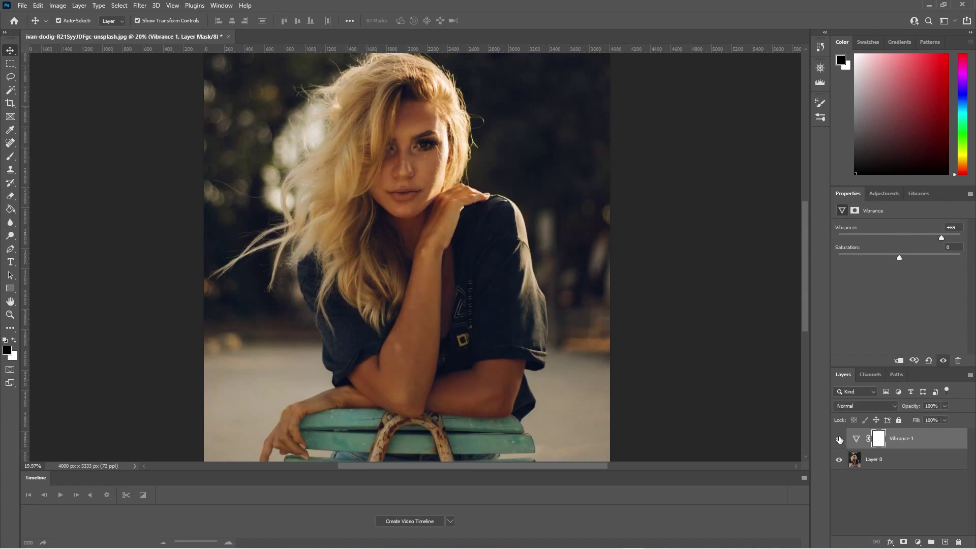
left_click(840, 440)
left_click_drag(900, 259, 947, 260)
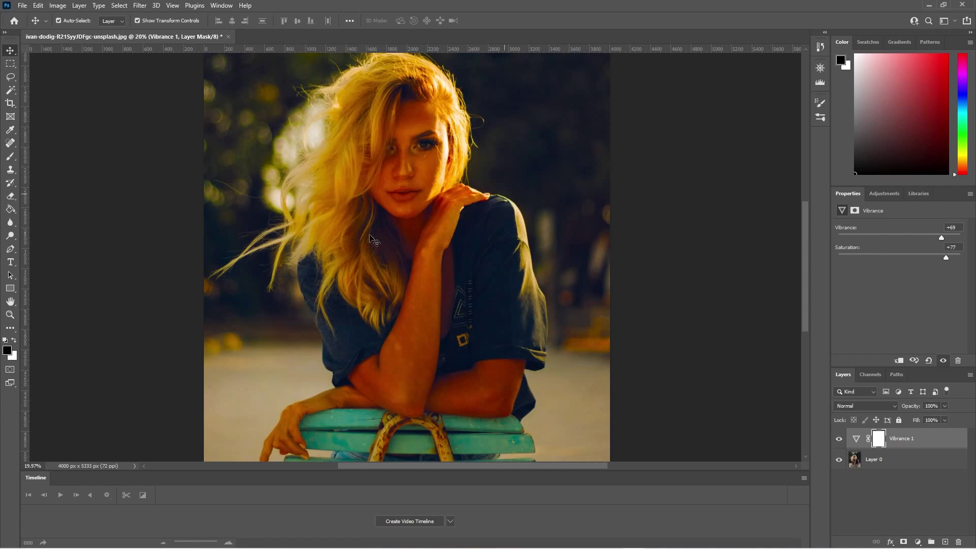
Reset saturation to 0, then sweep vibrance high, low and negative to gauge its effect
double_click(951, 247)
type("0")
key("Return")
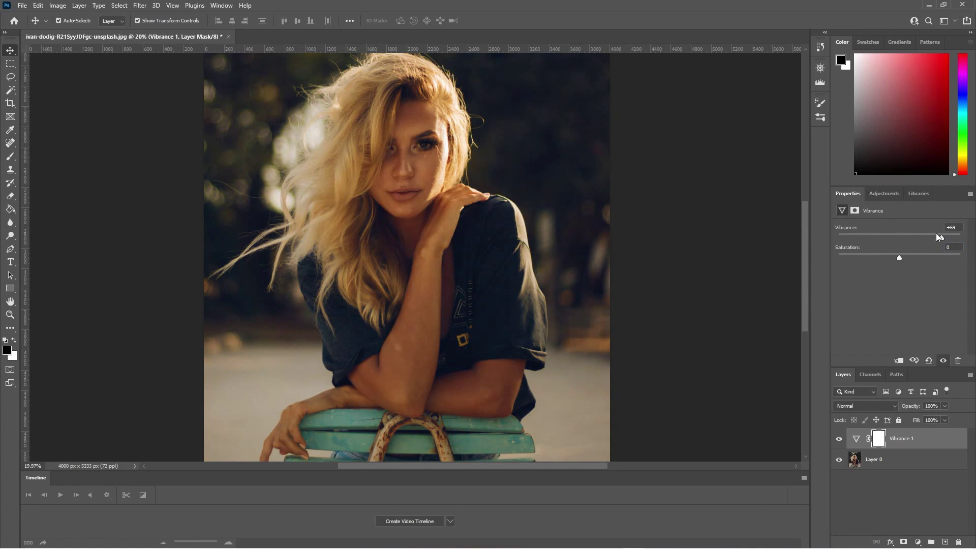
left_click_drag(942, 238, 974, 239)
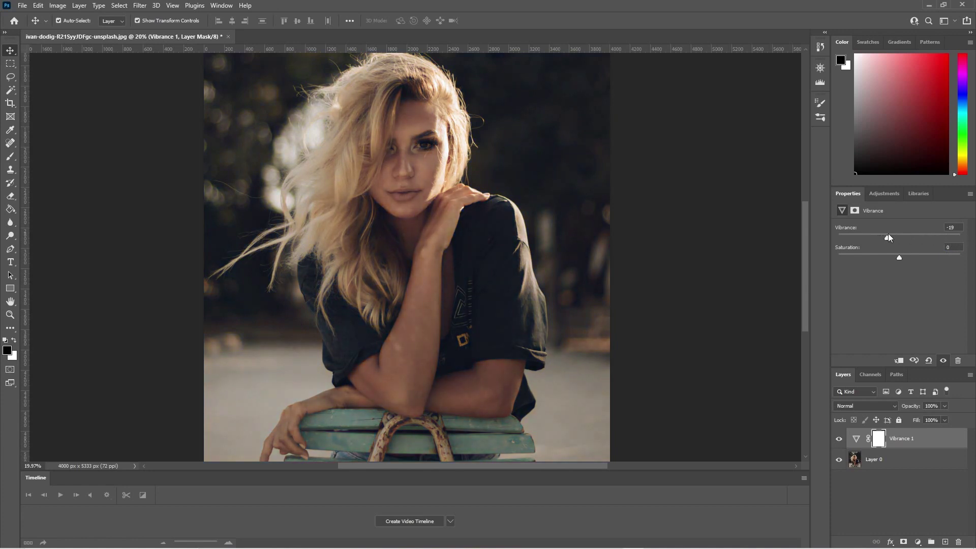
left_click_drag(974, 239, 913, 239)
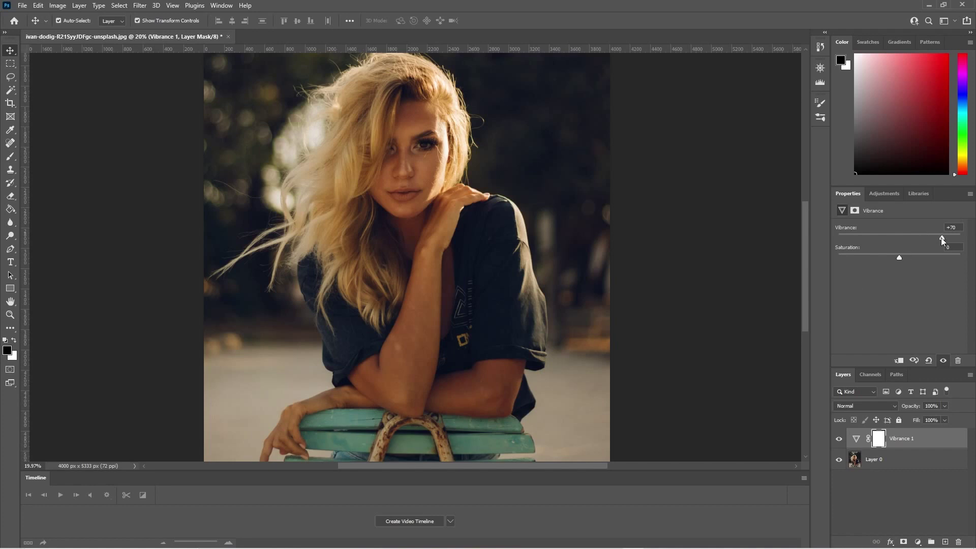
mouse_move(942, 237)
left_mouse_down()
mouse_move(886, 236)
mouse_move(899, 237)
left_mouse_up()
Bring vibrance back up and settle it at +70
left_click_drag(931, 242, 944, 242)
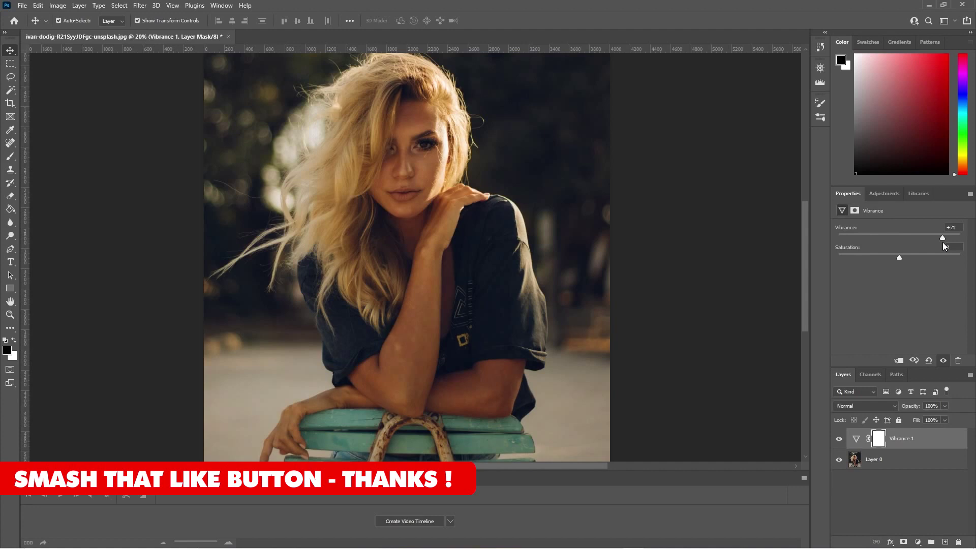
left_click_drag(944, 242, 942, 242)
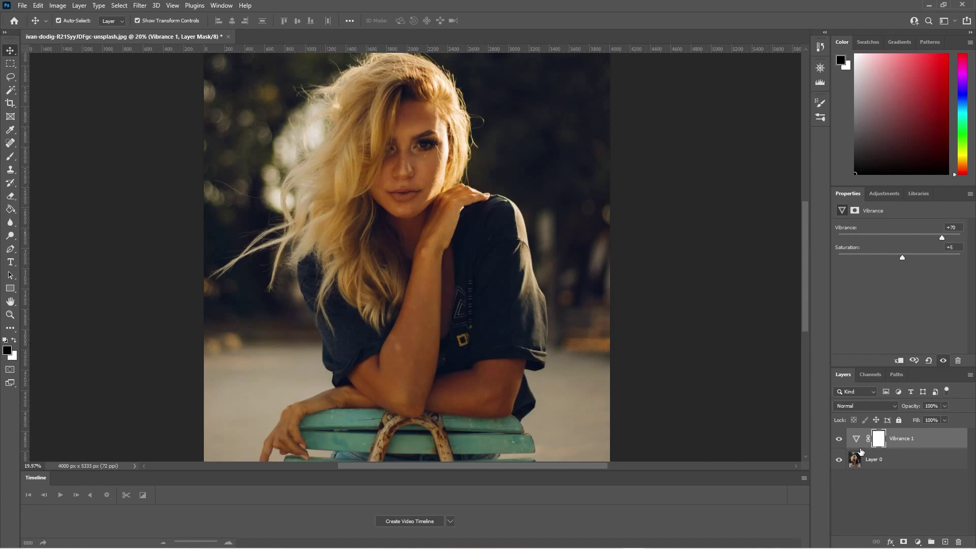
left_click(838, 443)
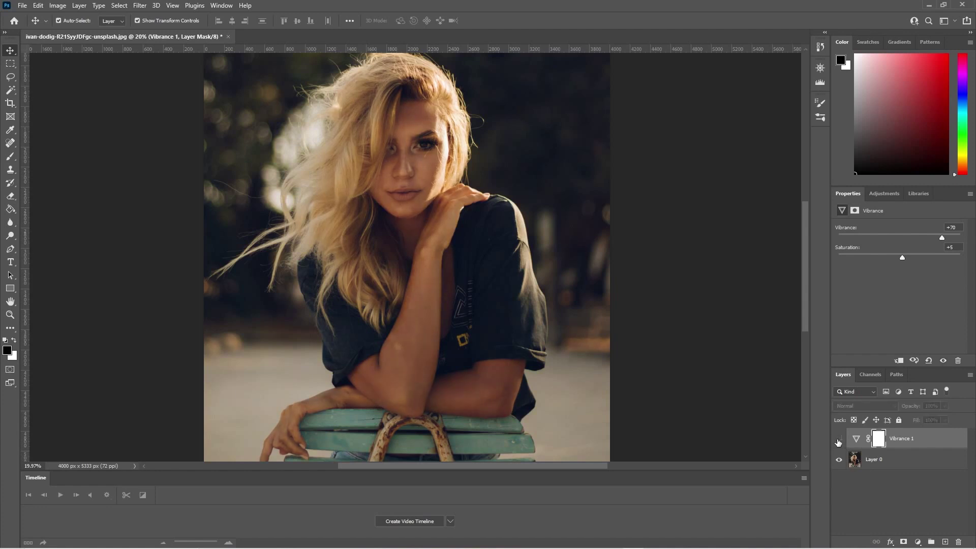
left_click(838, 442)
left_click(839, 443)
left_click(838, 442)
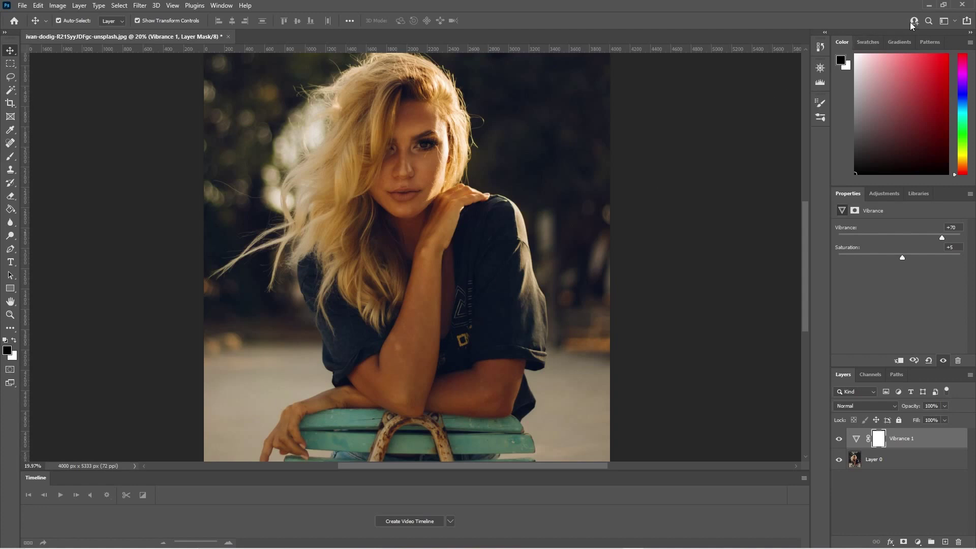
Minimize Photoshop to return to the tutorial folder in File Explorer
left_click(921, 5)
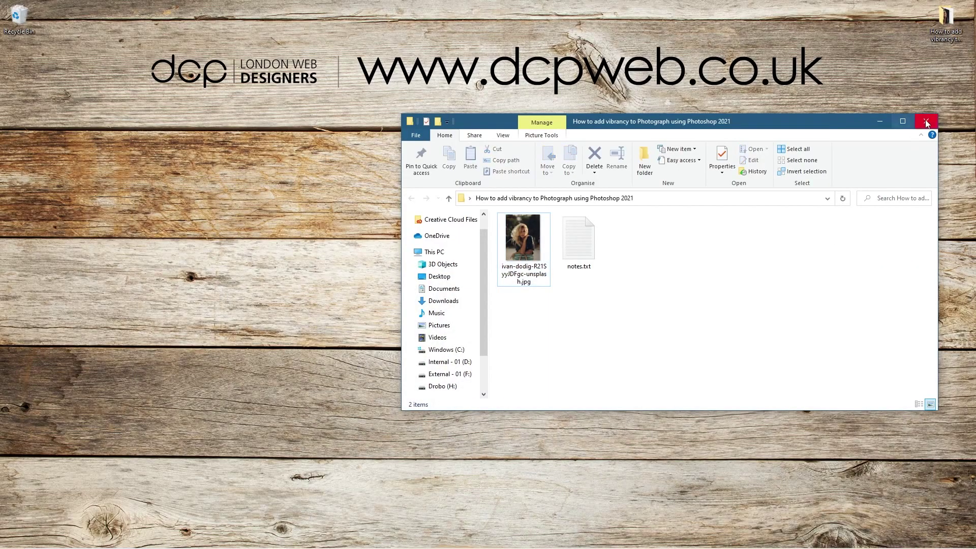